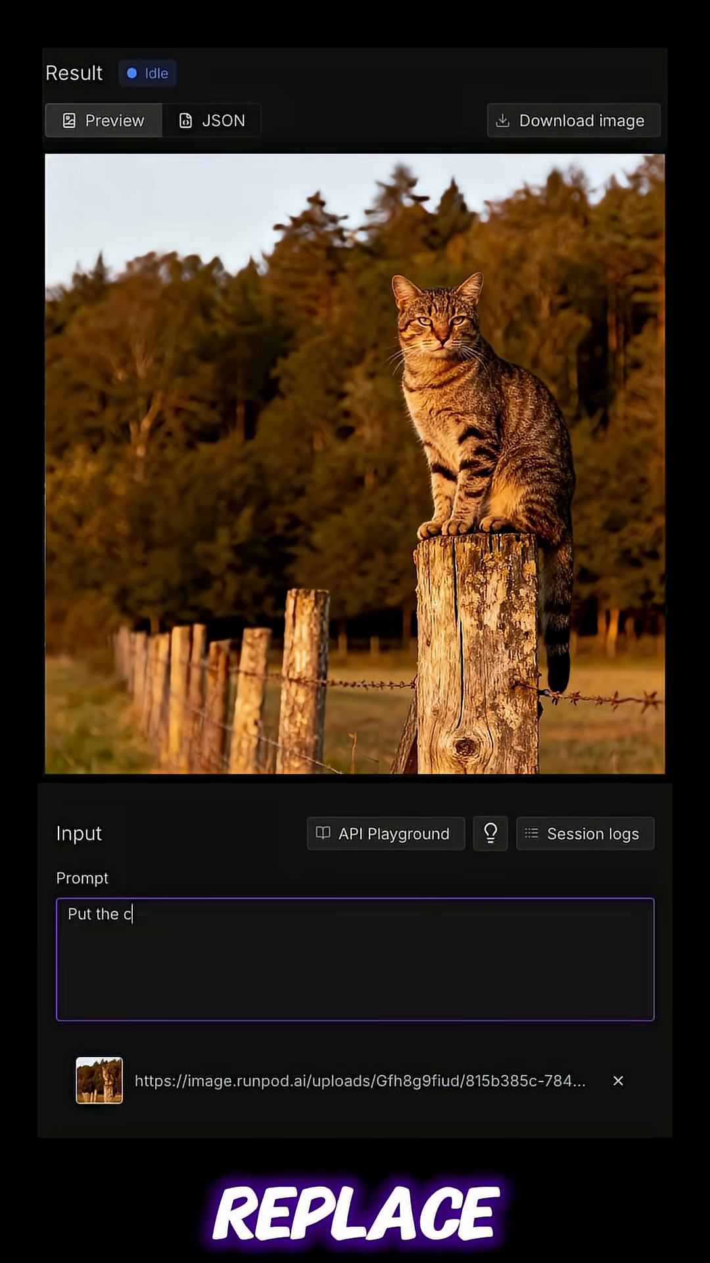
text(at on a metal fence )
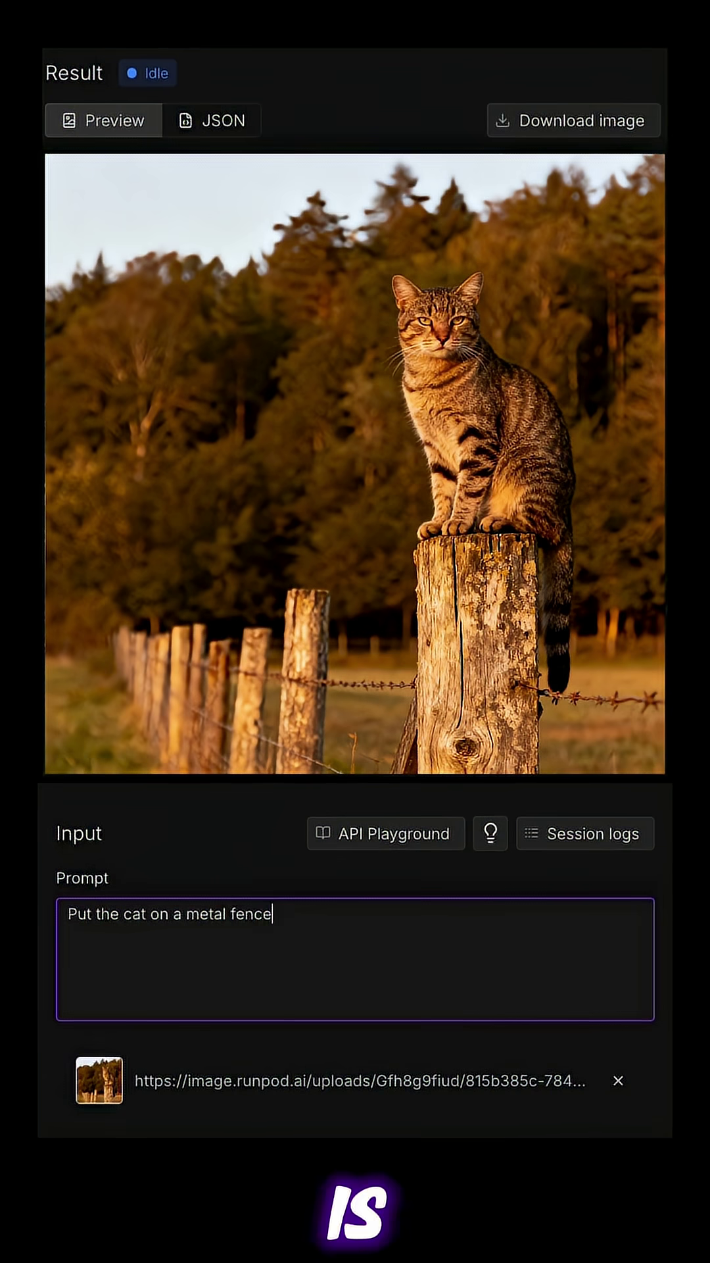
text(in a futuri)
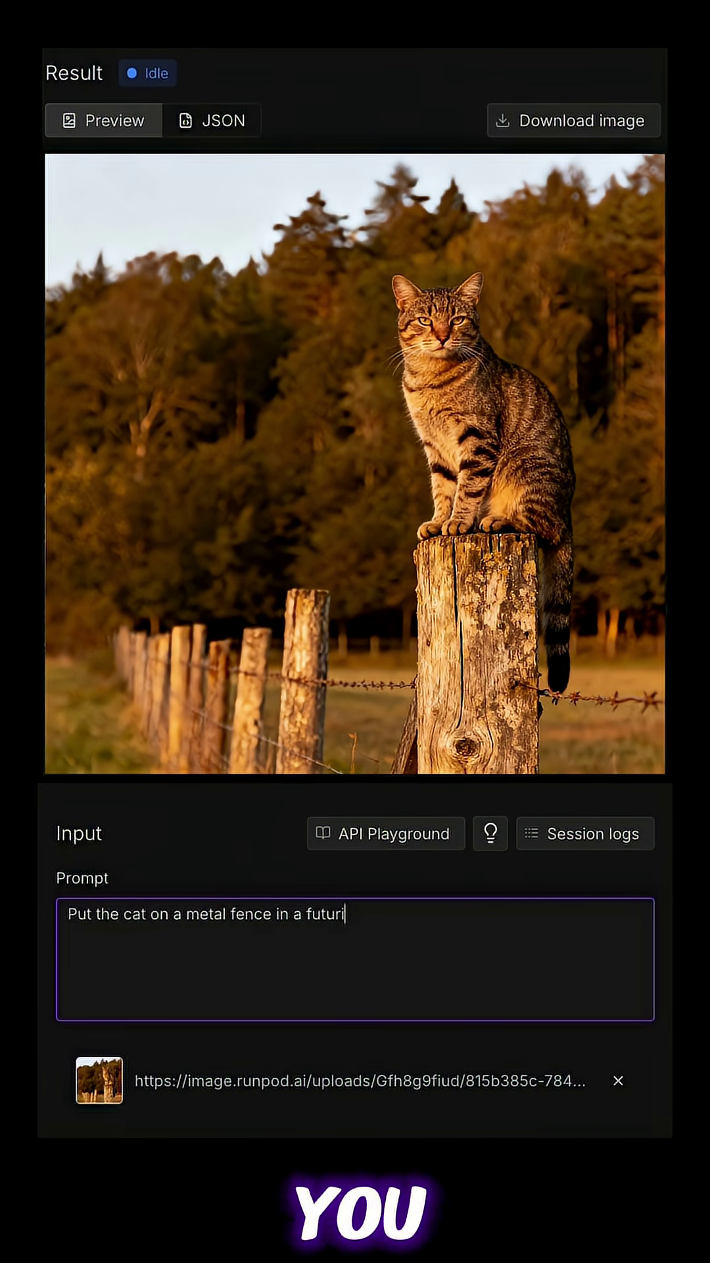
text(stic cyberpu)
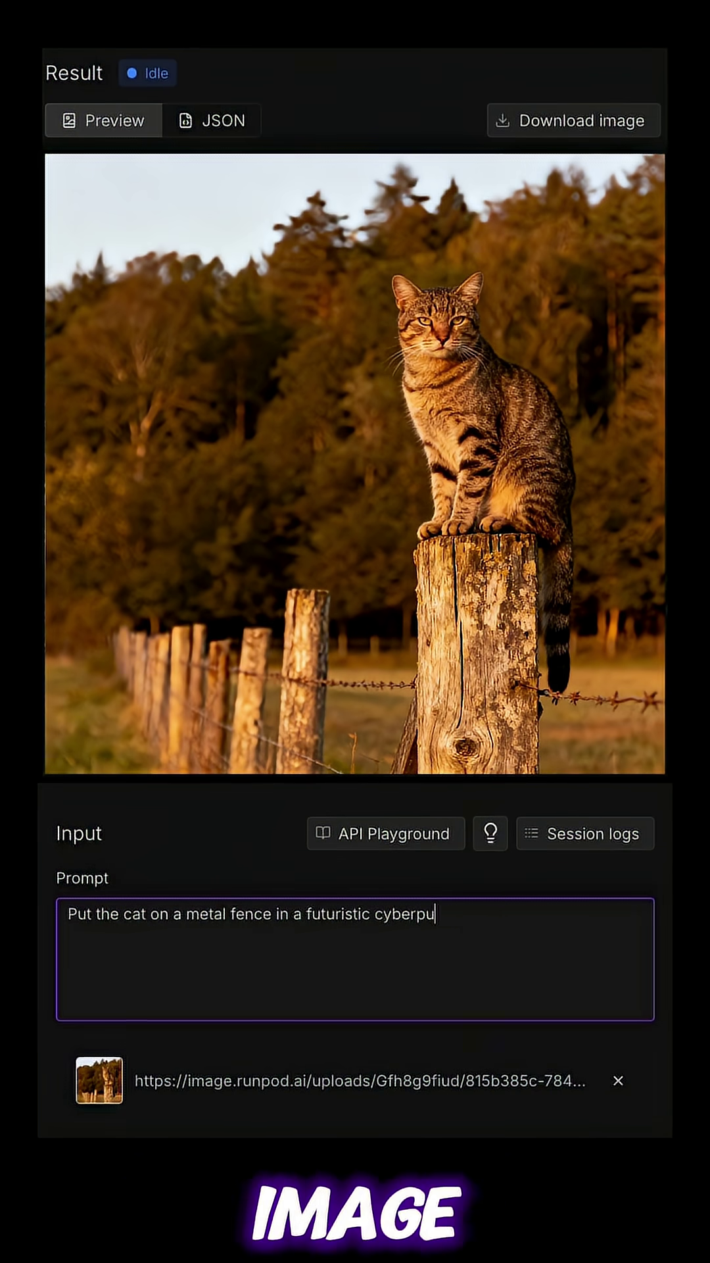
text(nk scene late at night )
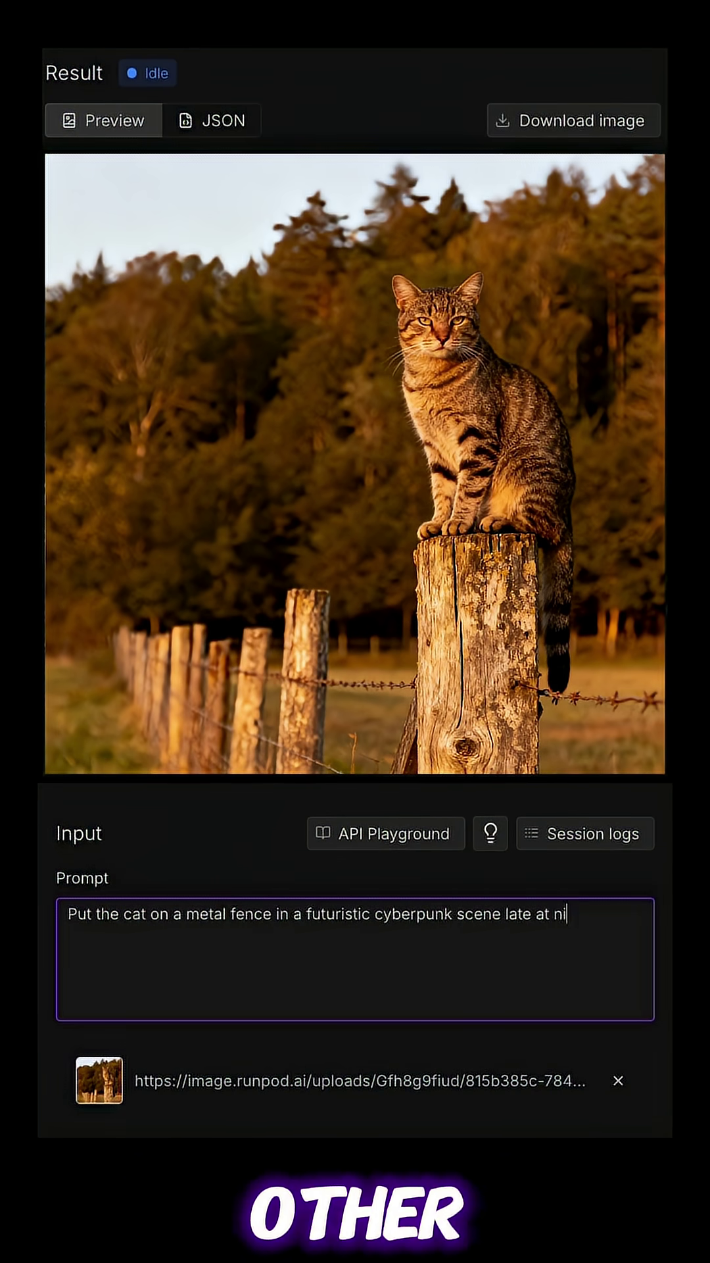
text(on a rainy night)
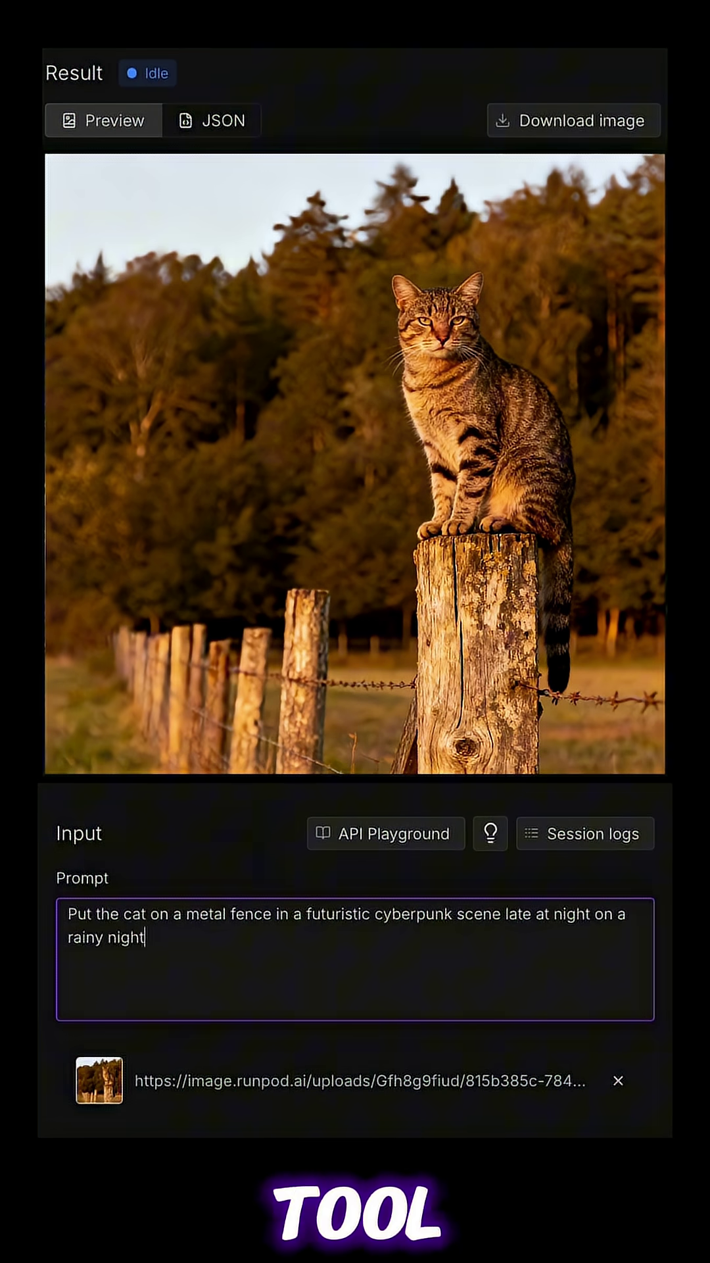
text( on a metal fence. M)
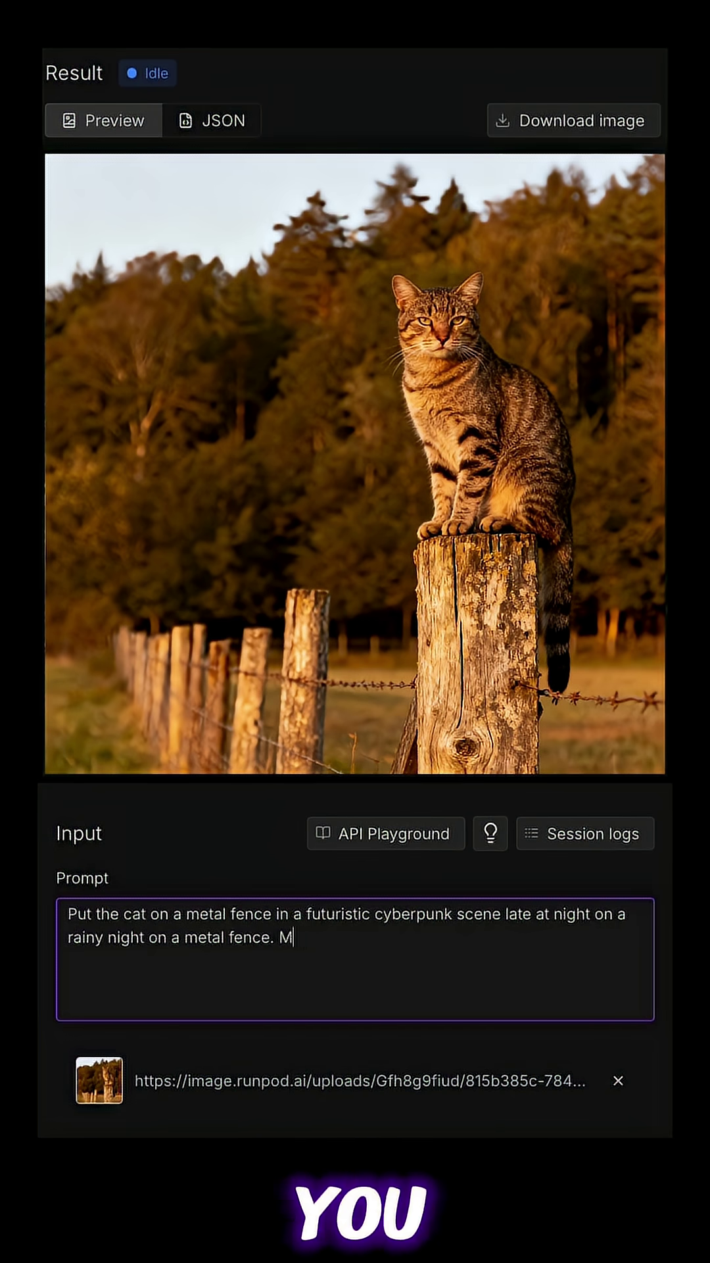
text(aintain the same pose and expression.)
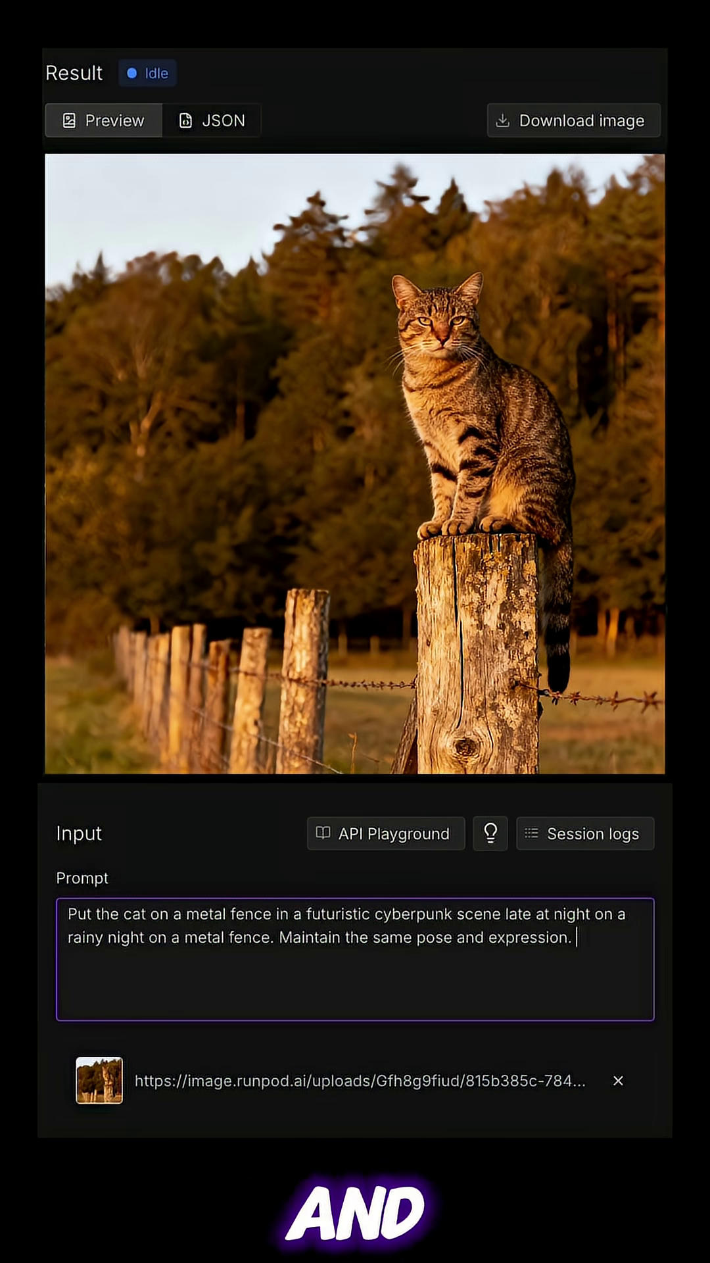
Step: Run the notebook cell that submits the cat image-edit job to the Nano Banana endpoint
key(ctrl+Return)
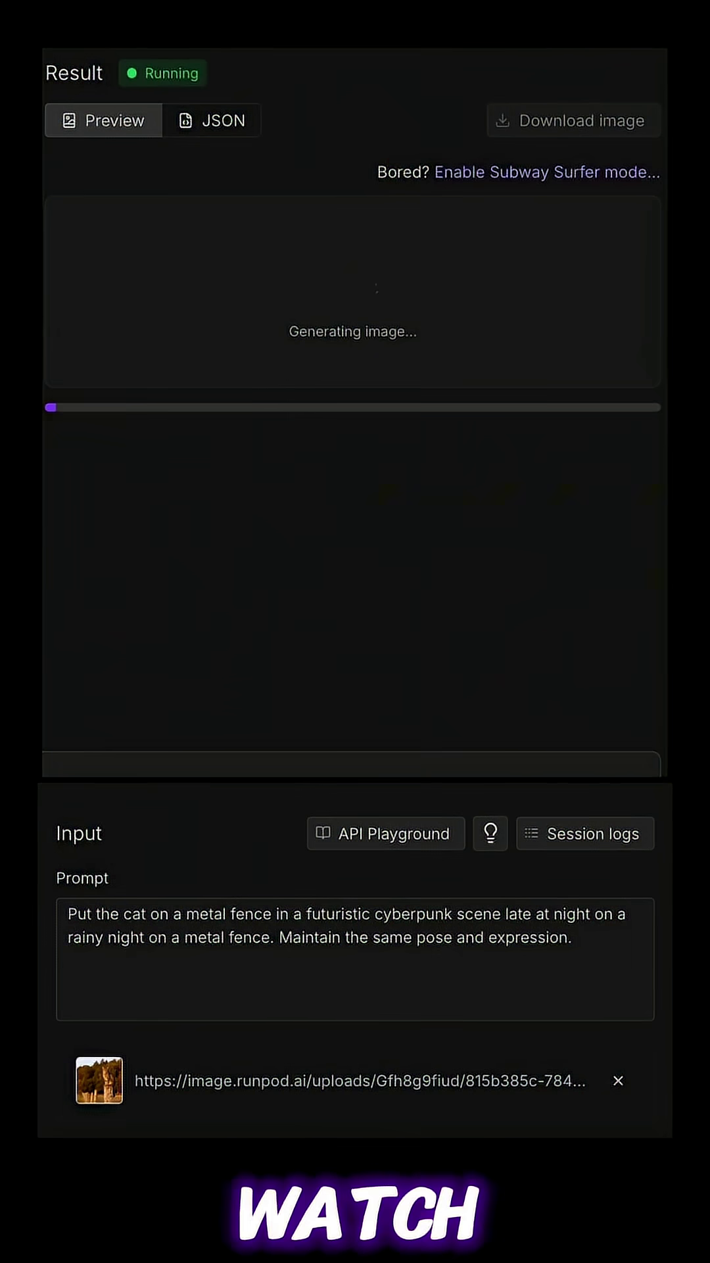